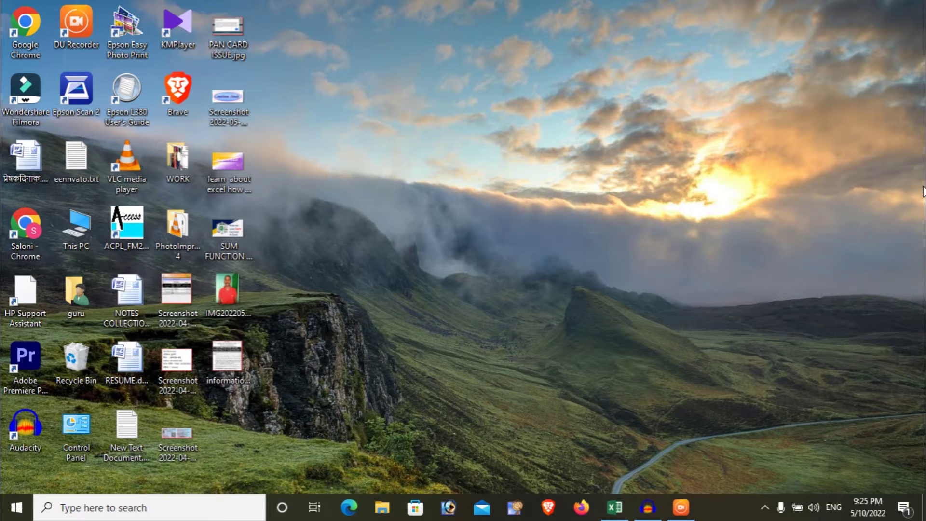
- Maximize the marks workbook and inspect K3's existing =IF(I3>=325,"PASS","FAIL") formula
left_click(620, 512)
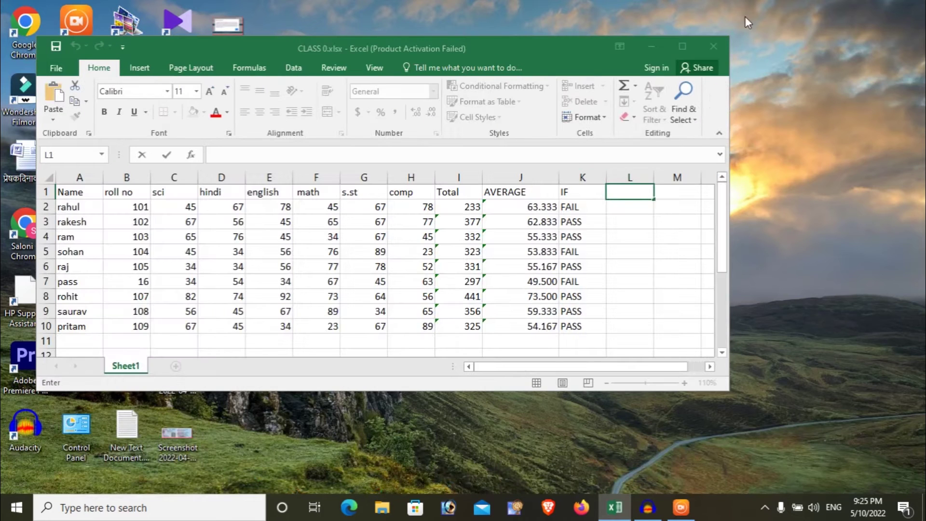
left_click(682, 45)
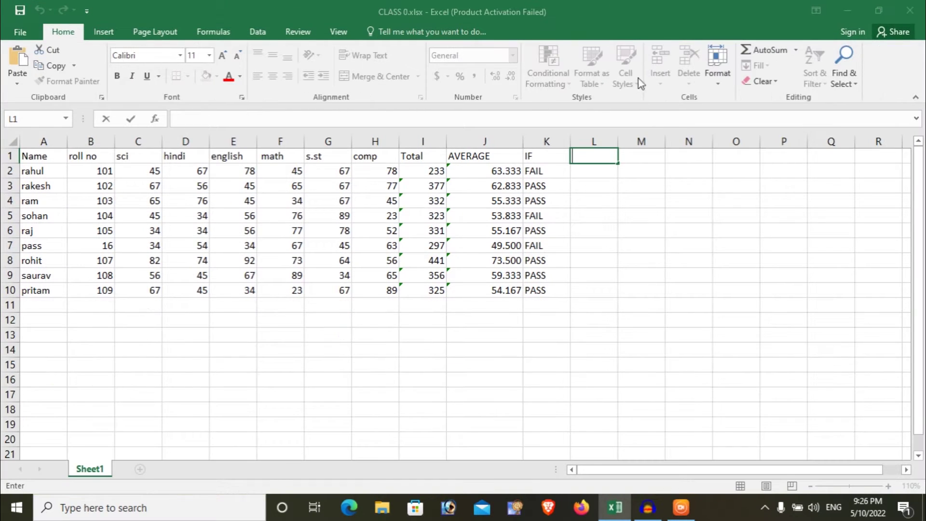
left_click(543, 141)
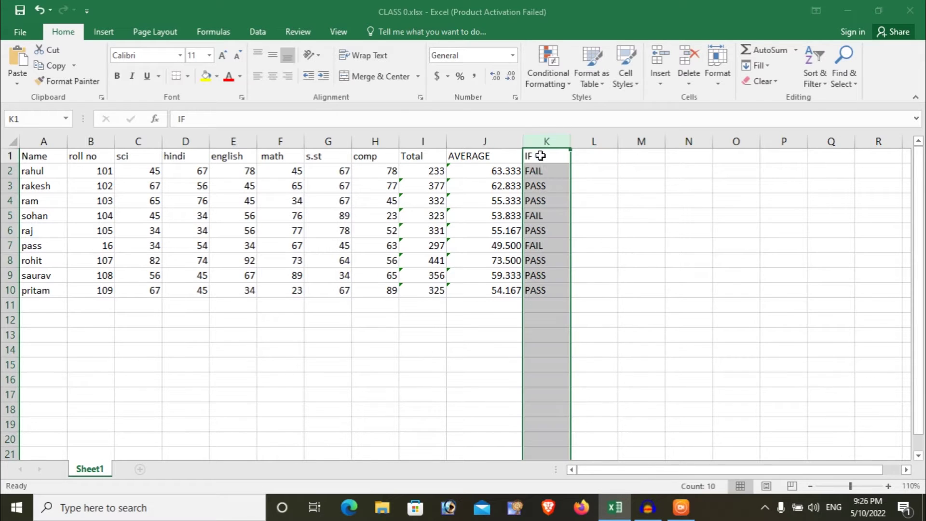
double_click(535, 184)
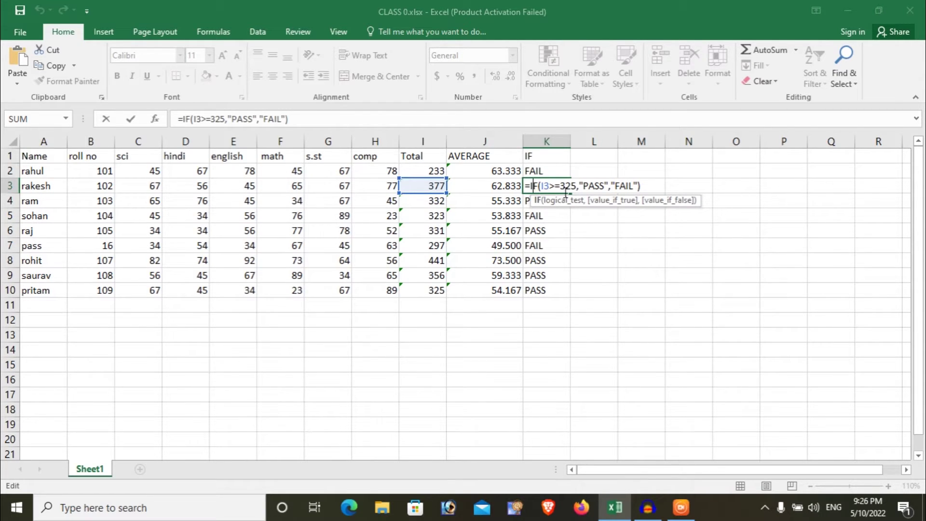
left_click(599, 167)
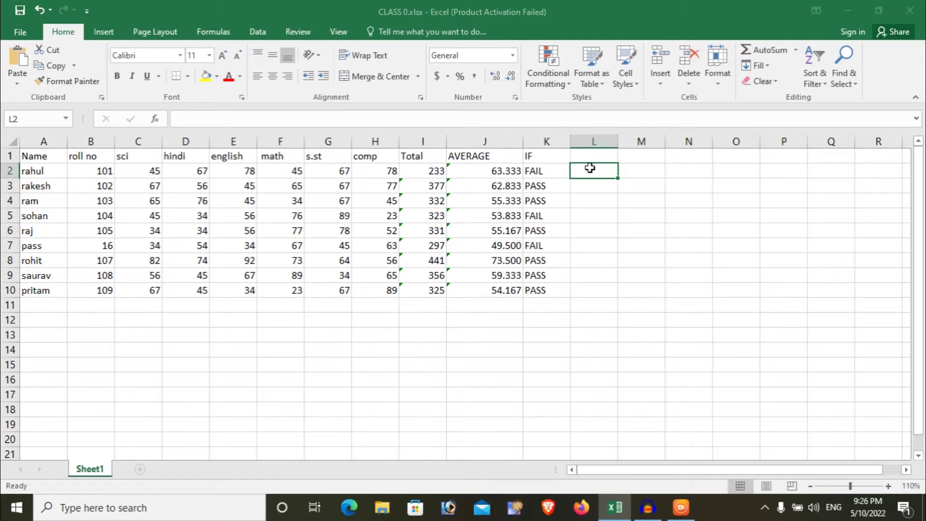
- Enter the heading 'IF/AND' in L1 and begin =IF(AND( in L2
left_click(584, 158)
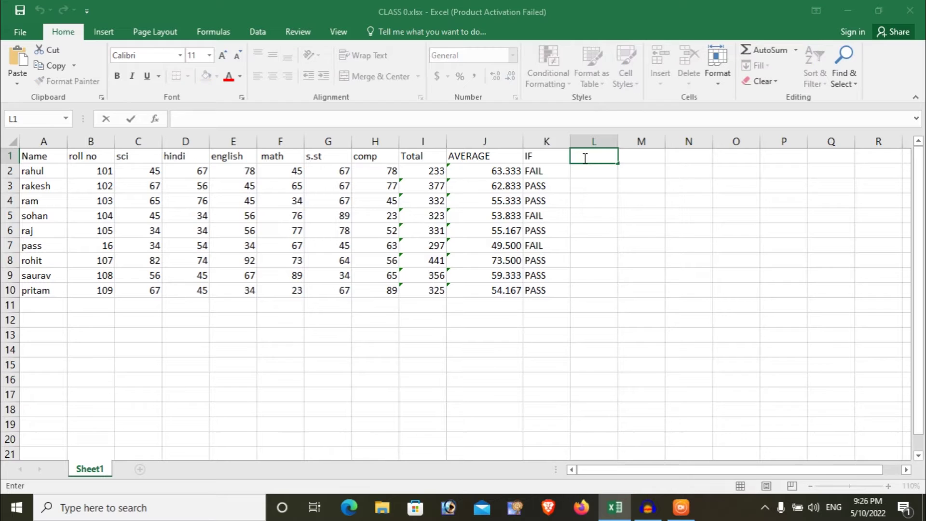
type("IF")
type("/AND")
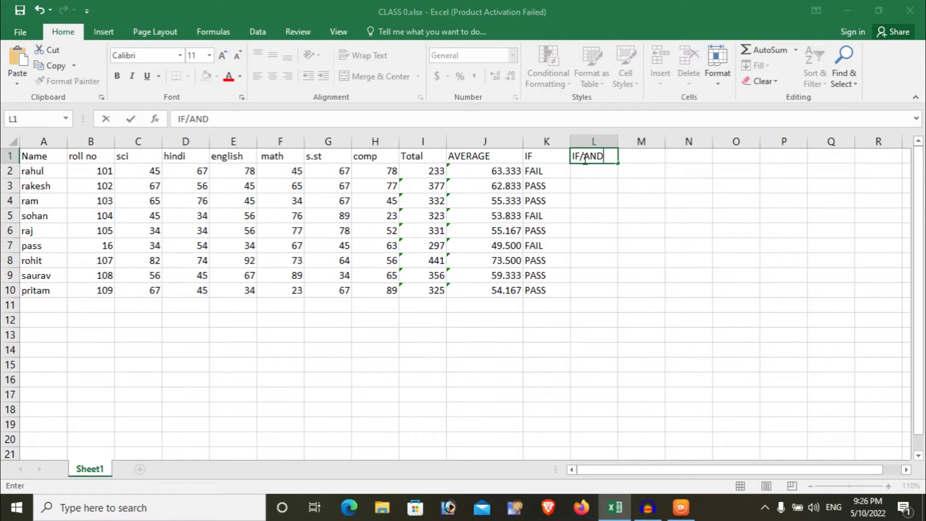
double_click(581, 172)
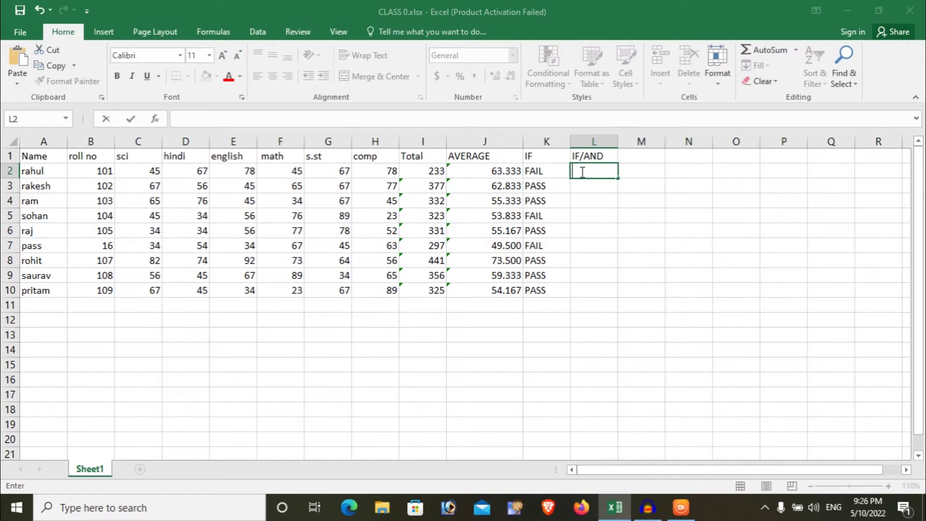
type("=")
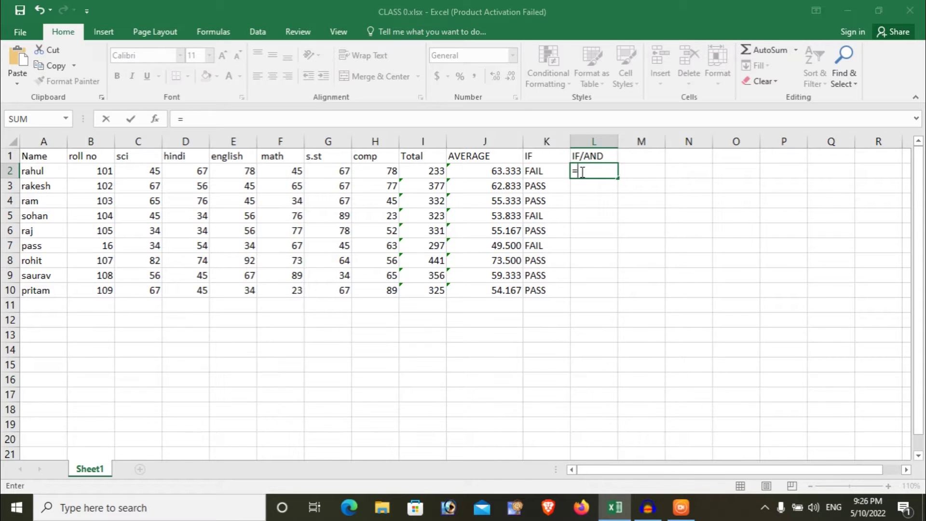
type("IF(")
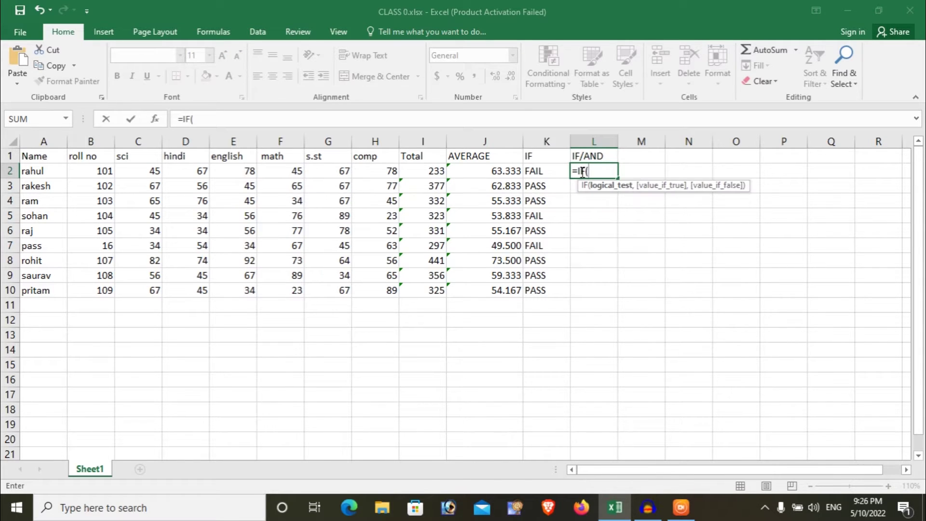
type("AND")
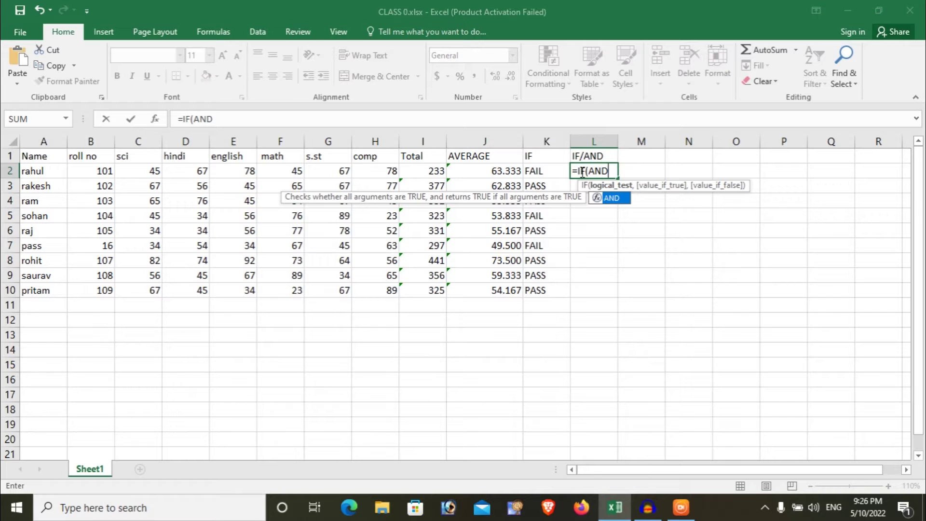
type("(")
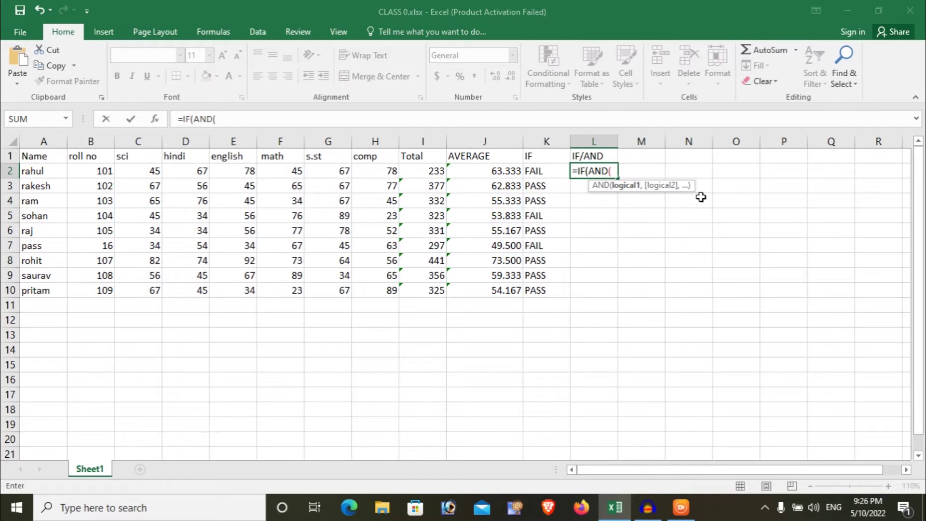
- Add the conditions C2>=30, D2>=35, E2>=35 and F2>=35 inside the AND in L2
type("C2")
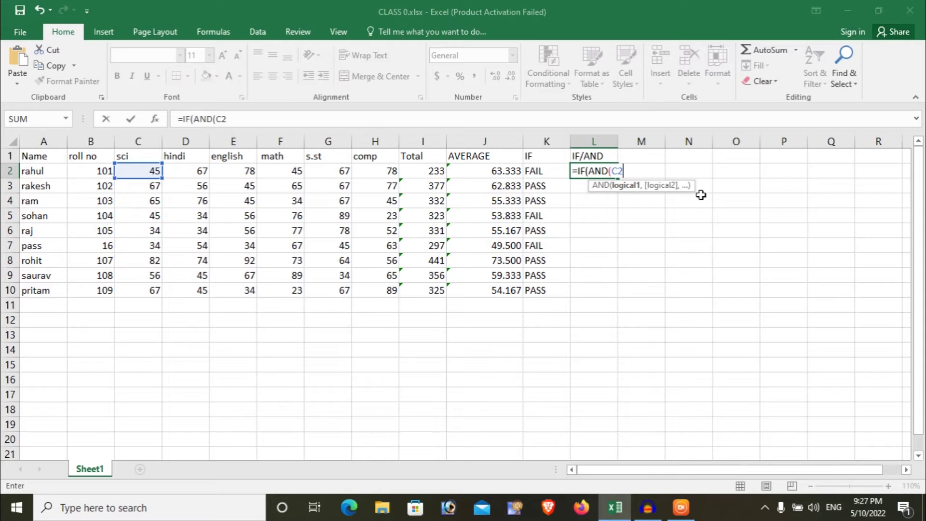
type(">=")
type("30")
type(",")
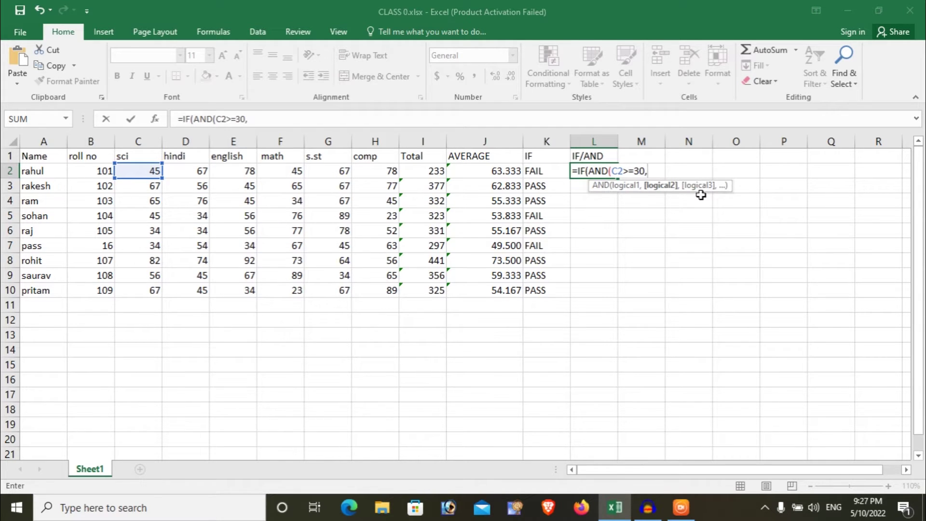
type("\"")
key("BackSpace")
type("D2")
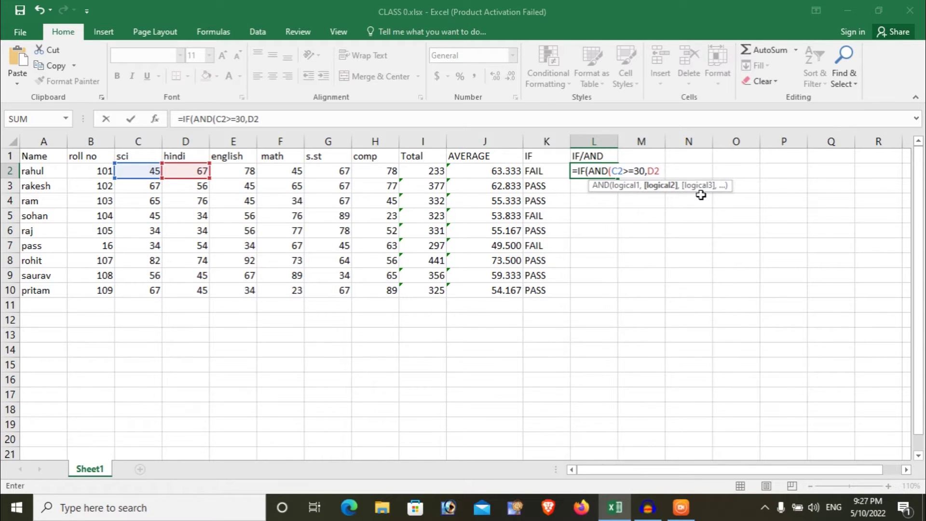
type(">=")
type("35,")
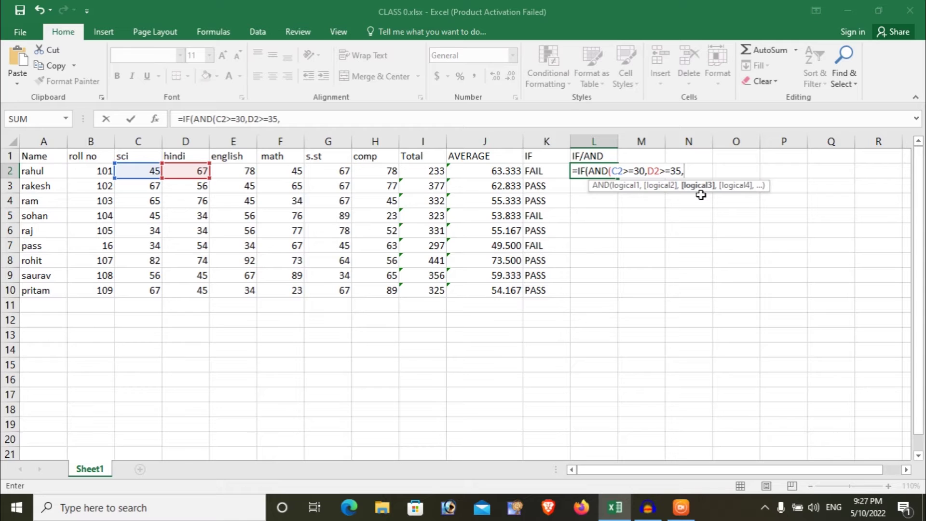
type("E2")
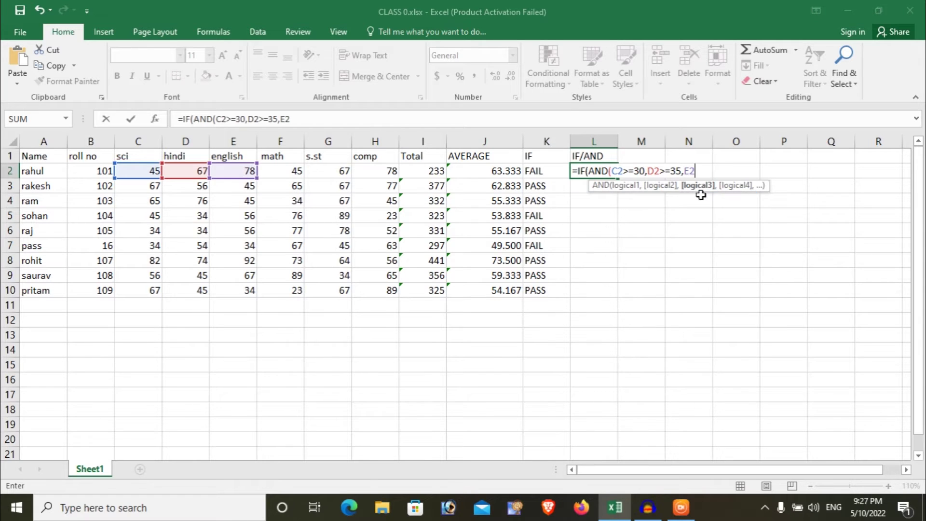
type(">")
type("=")
type("3")
type("5,")
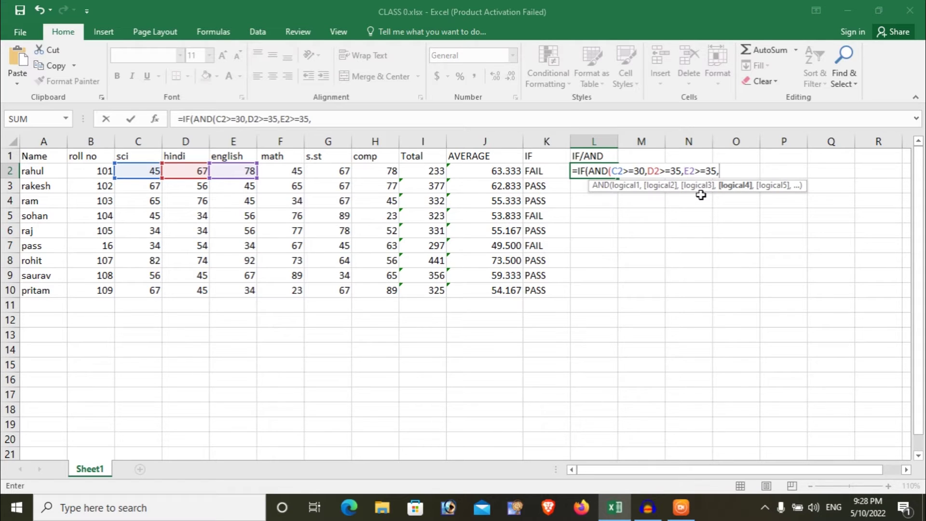
type("F2")
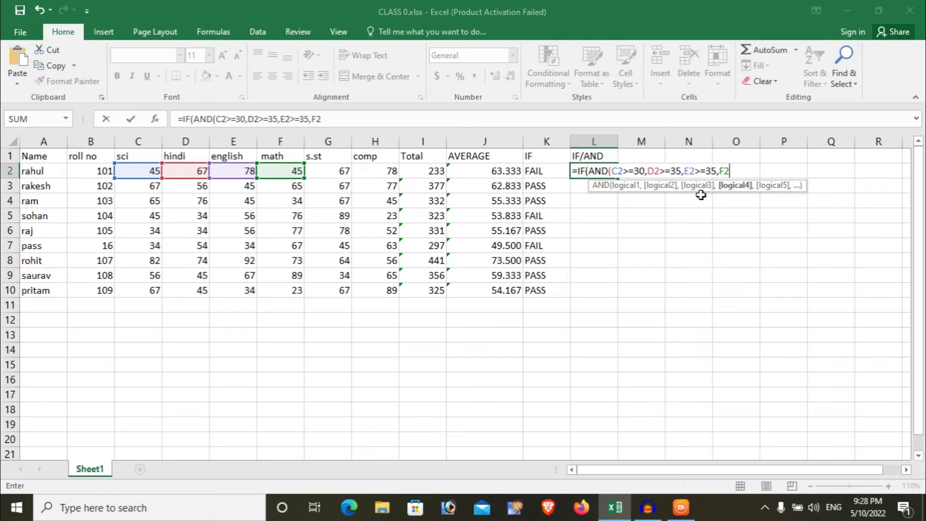
type(">=")
type("35")
type(",")
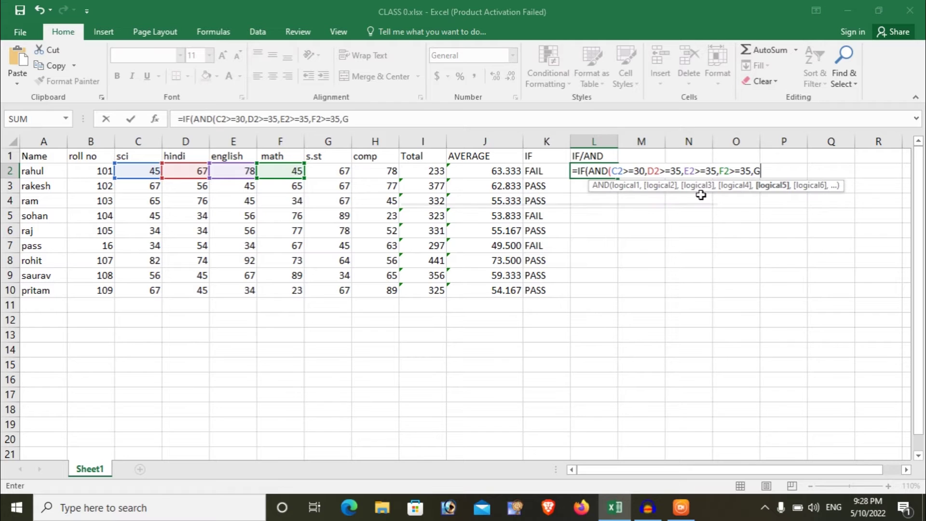
- Add G2>=35 and H2>=35, closing the AND test covering all six subjects
type("G2")
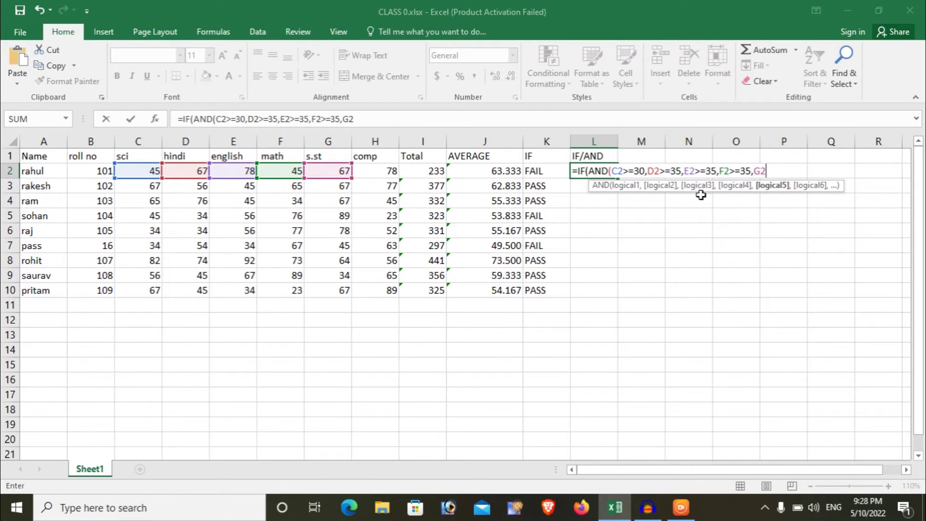
type(">=")
type("35")
type(",")
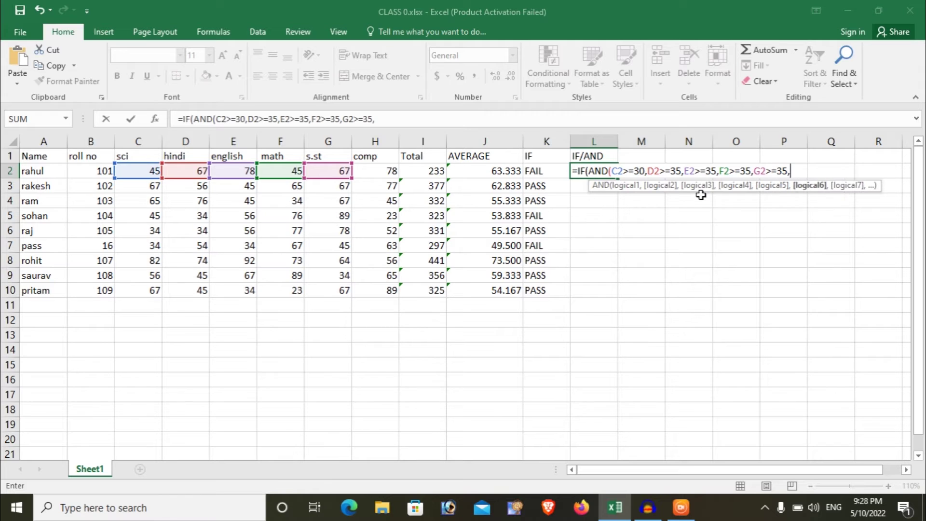
type("H2")
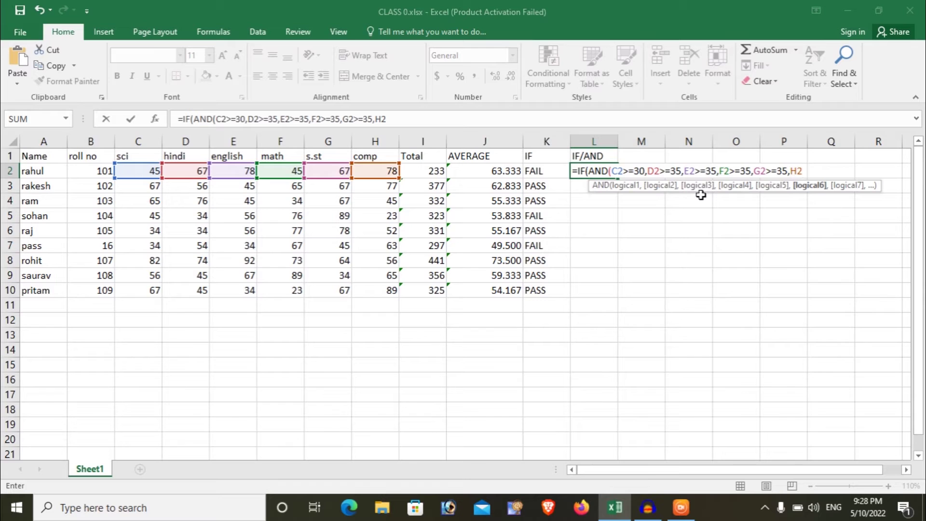
type(">")
type("=")
type("35")
type(")")
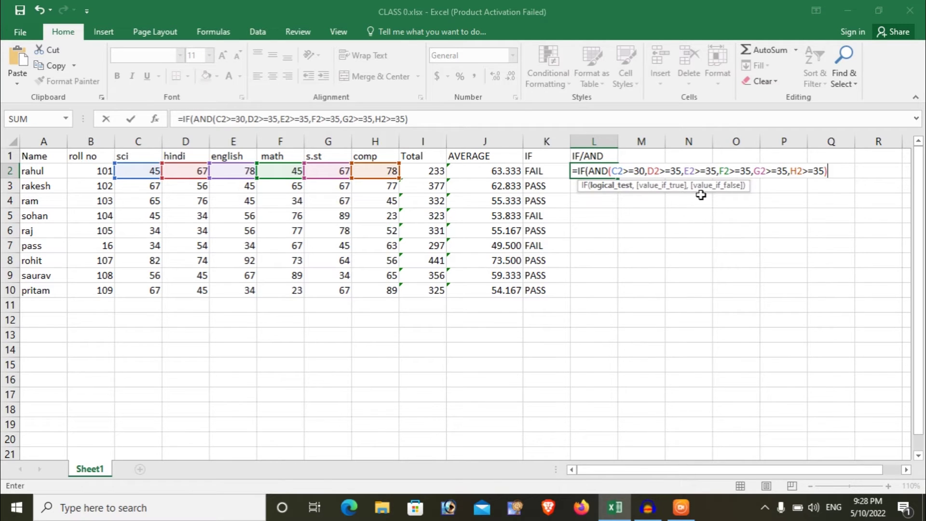
type(",")
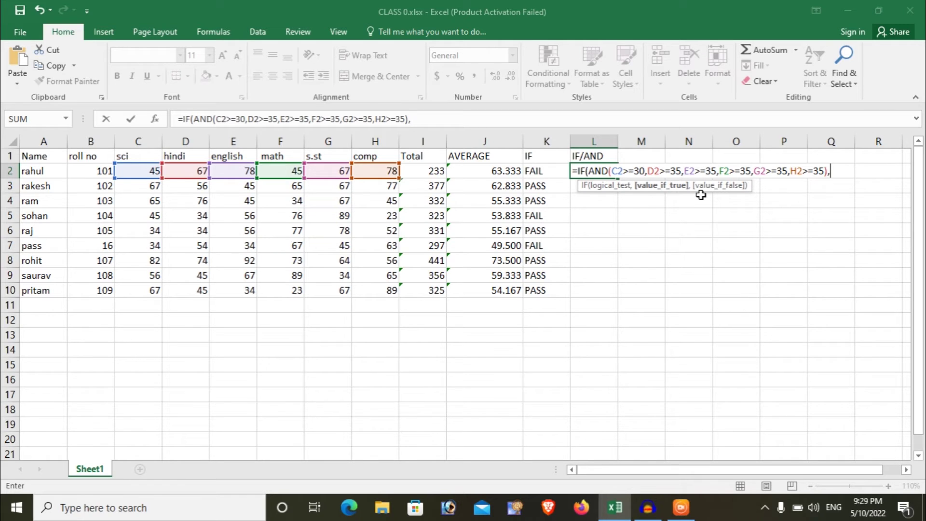
- Remove the two accidental K2 references from the end of the L2 formula
key("Left")
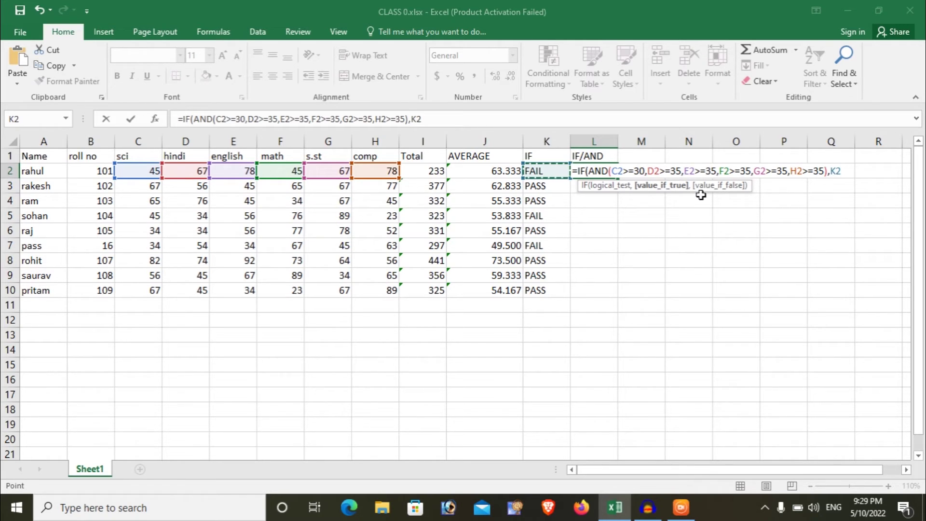
key("BackSpace")
key("BackSpace")
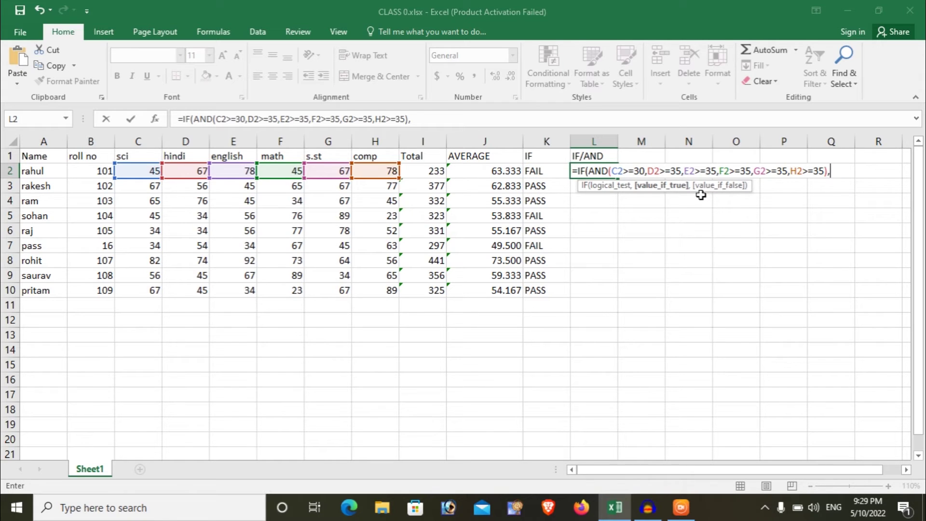
key("Left")
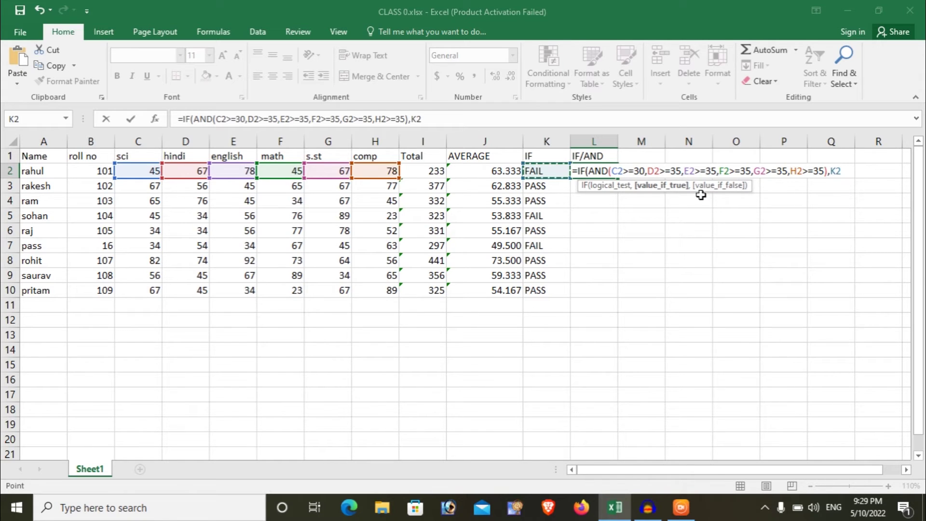
key("BackSpace")
key("BackSpace")
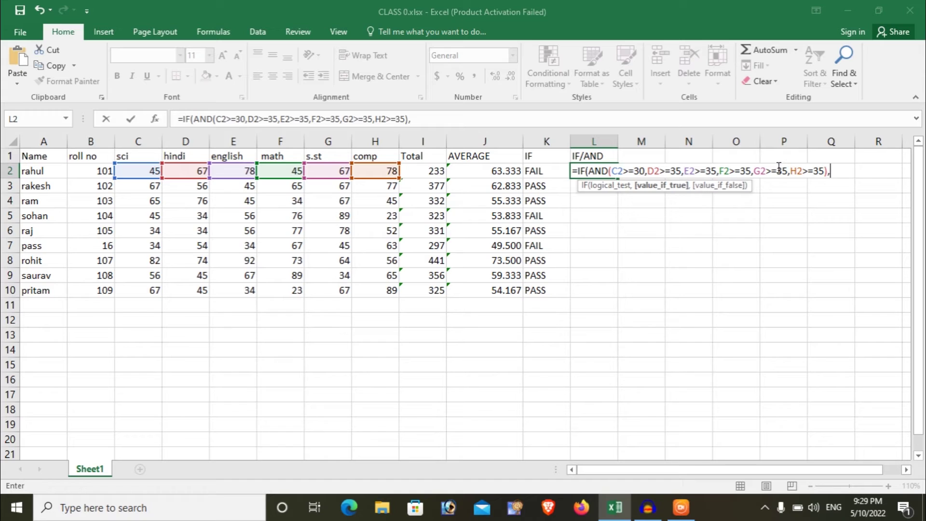
- Change the science condition from C2>=30 to C2>=35
left_click(645, 171)
key("BackSpace")
key("BackSpace")
type("5")
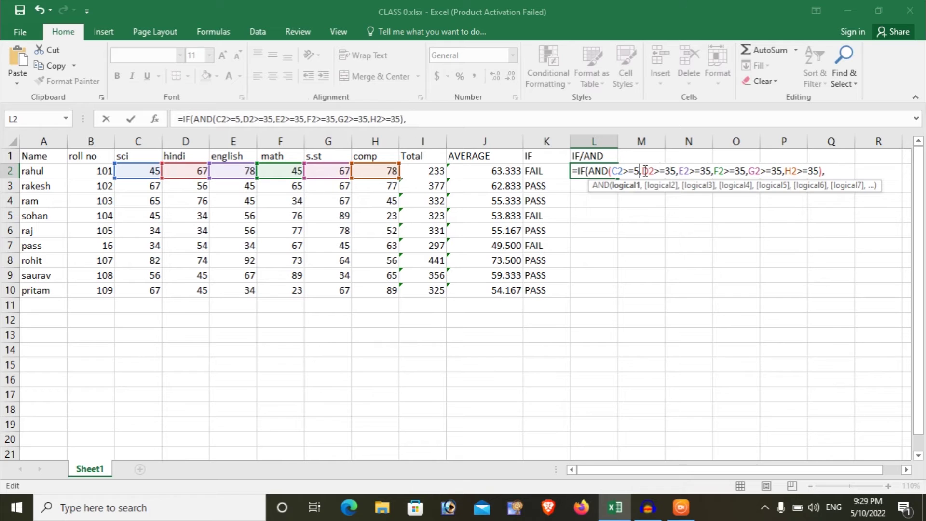
key("BackSpace")
type("3")
type("5")
left_click(830, 171)
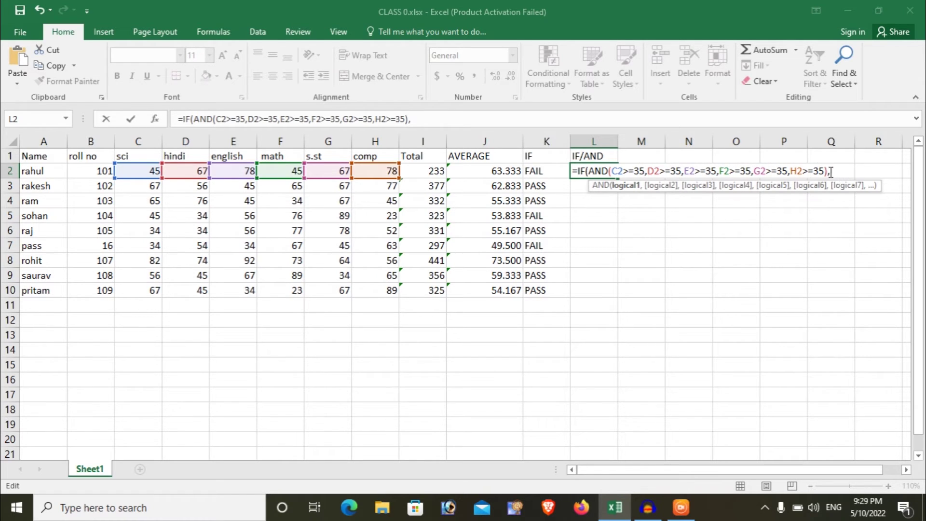
left_click(827, 171)
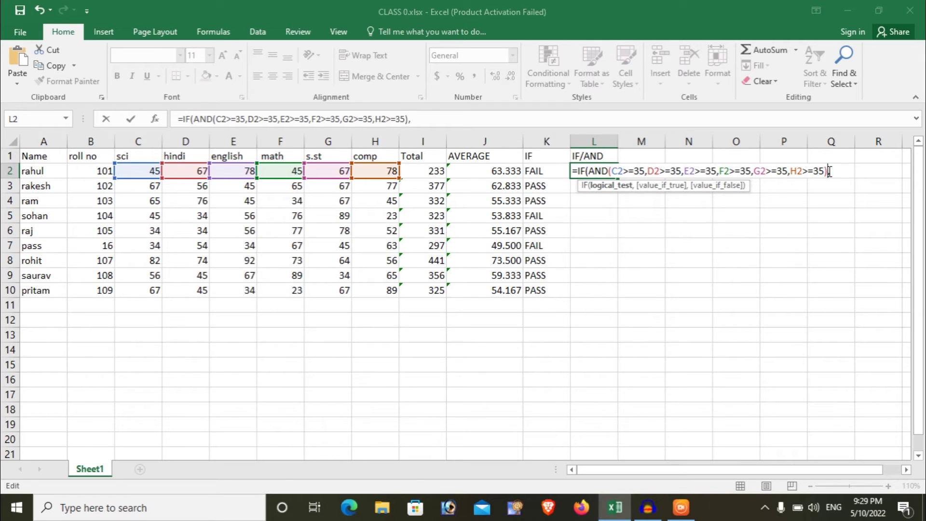
left_click(829, 171)
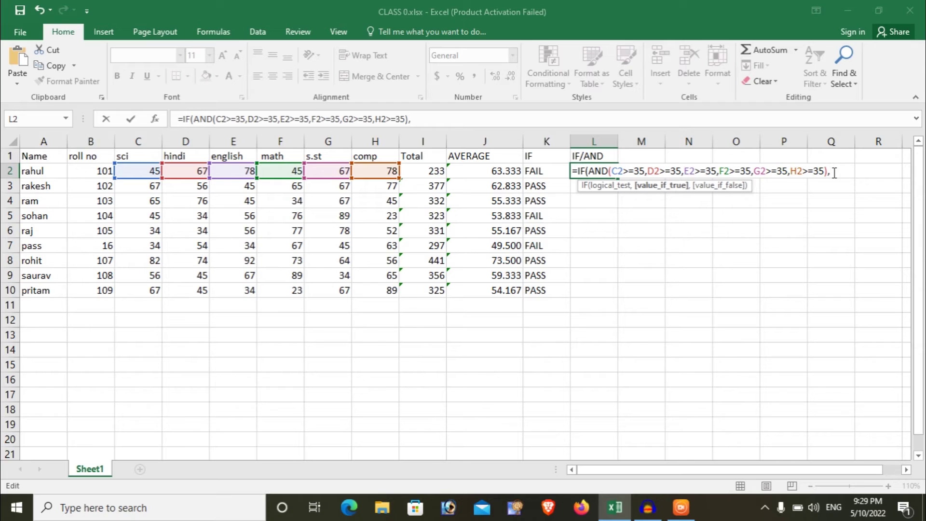
- Finish the formula with "PASS","FAIL") and enter it, so L2 shows PASS
type("\"")
type("FAI")
type("LE")
key("BackSpace")
key("BackSpace")
key("BackSpace")
key("BackSpace")
key("BackSpace")
type("PA")
type("SS")
type("\"")
type(",")
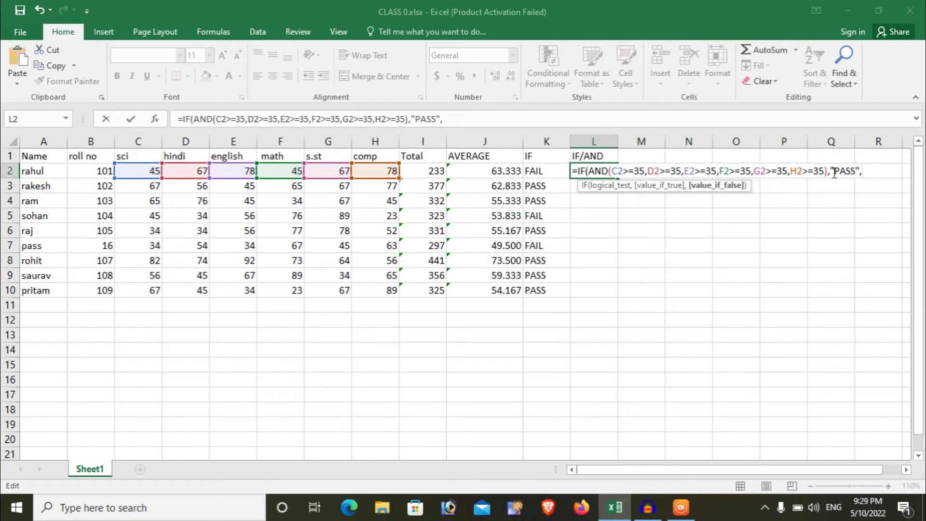
type("\"")
type("FAIL")
type("\"")
type(")")
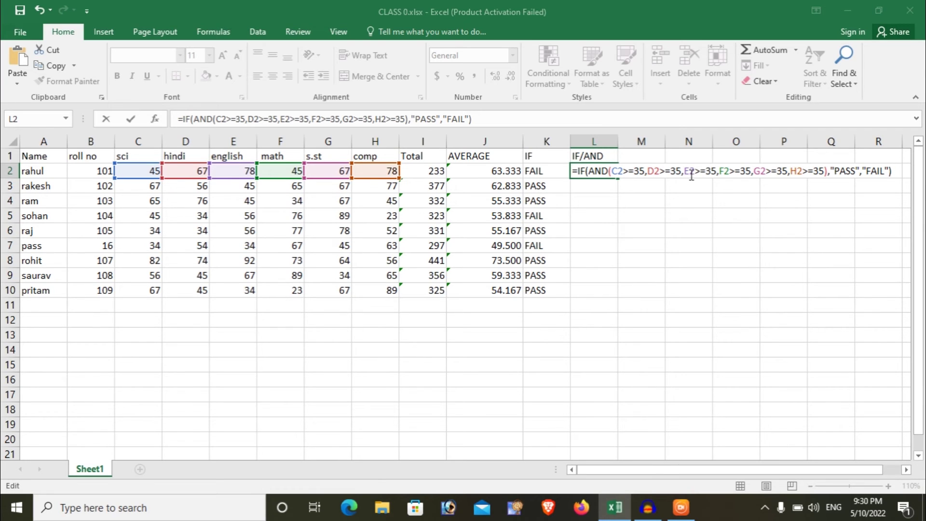
key("Return")
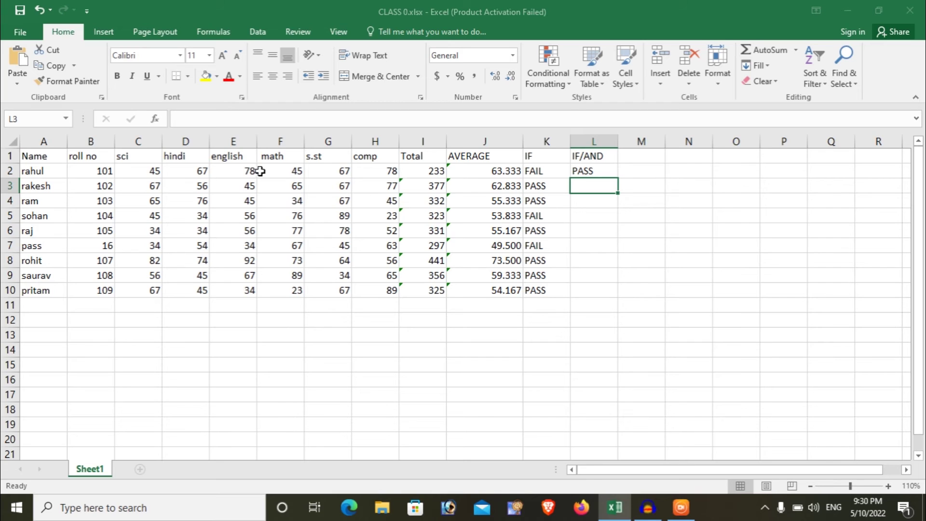
- Copy the L2 IF/AND formula down column L through L10
left_click(592, 173)
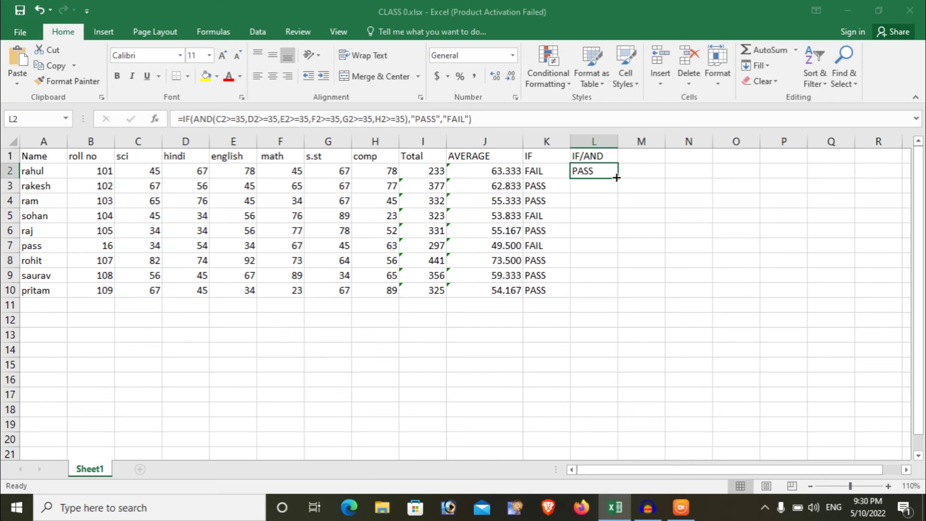
double_click(617, 178)
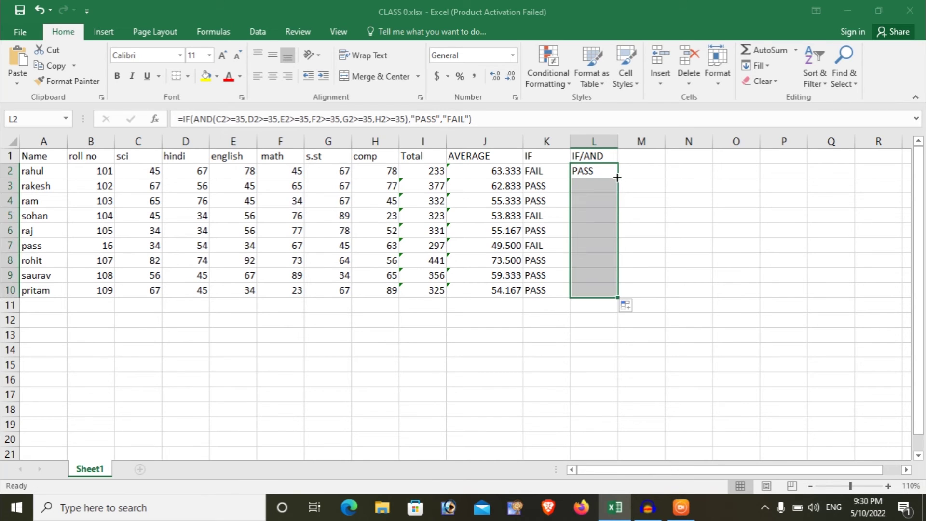